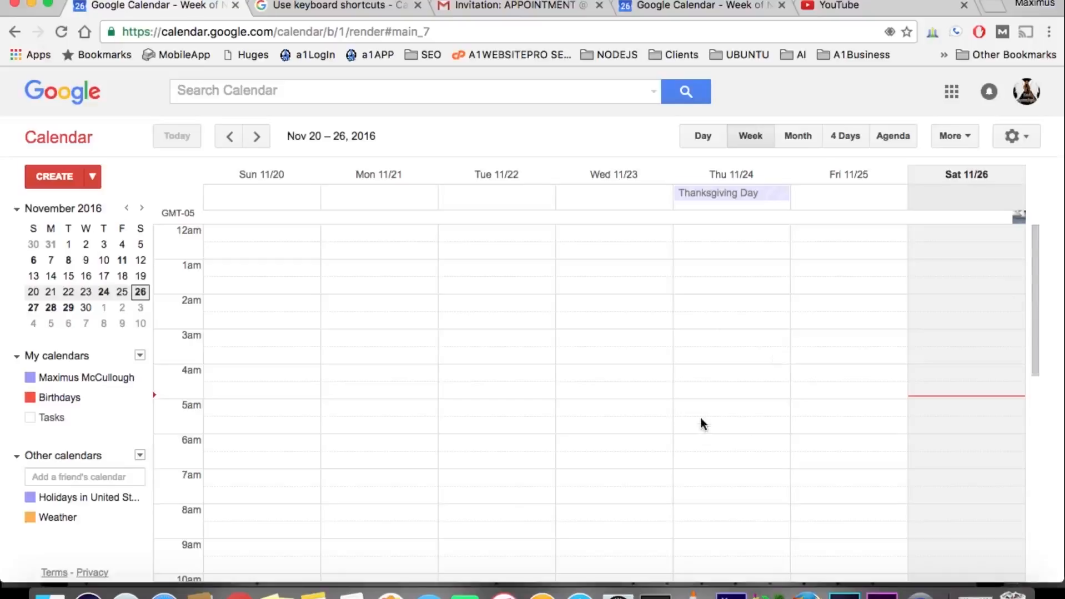
Look through the calendar in Day, Week, Month and 4 Days views, ending in the Week view.
click(701, 137)
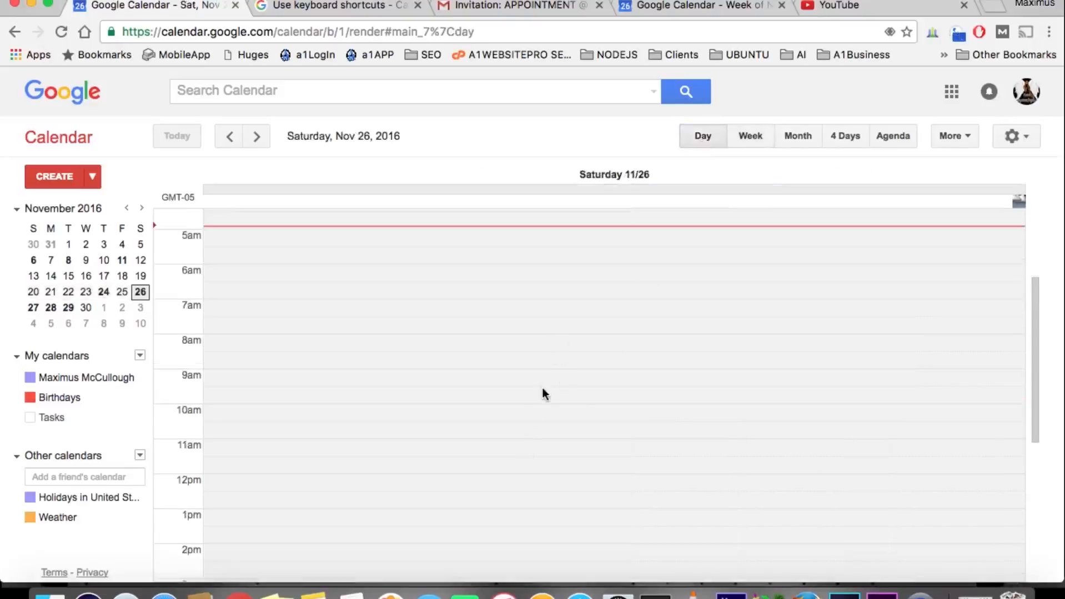
click(751, 139)
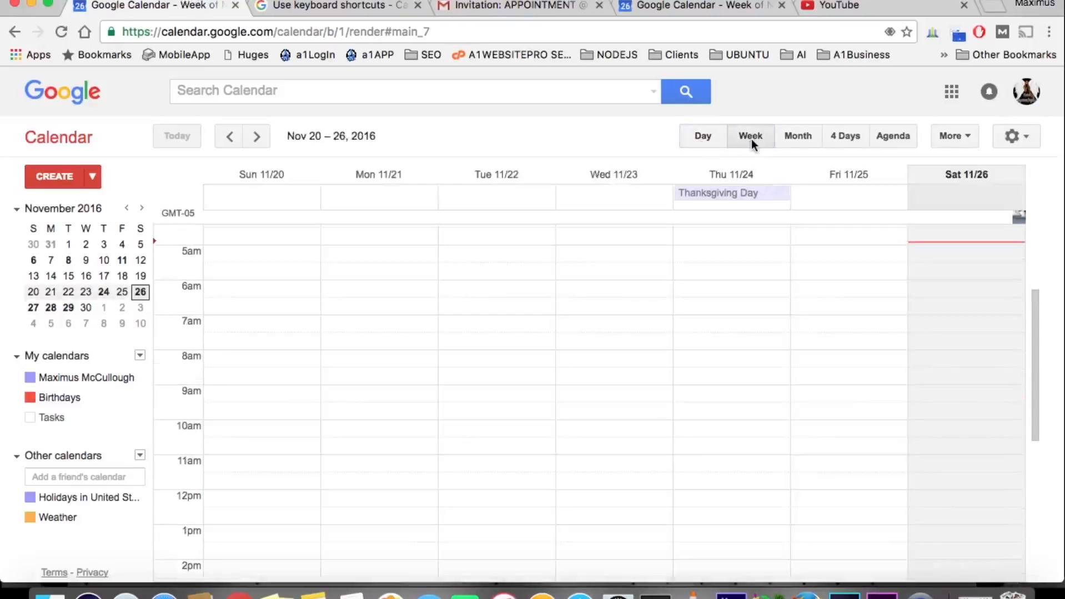
click(795, 141)
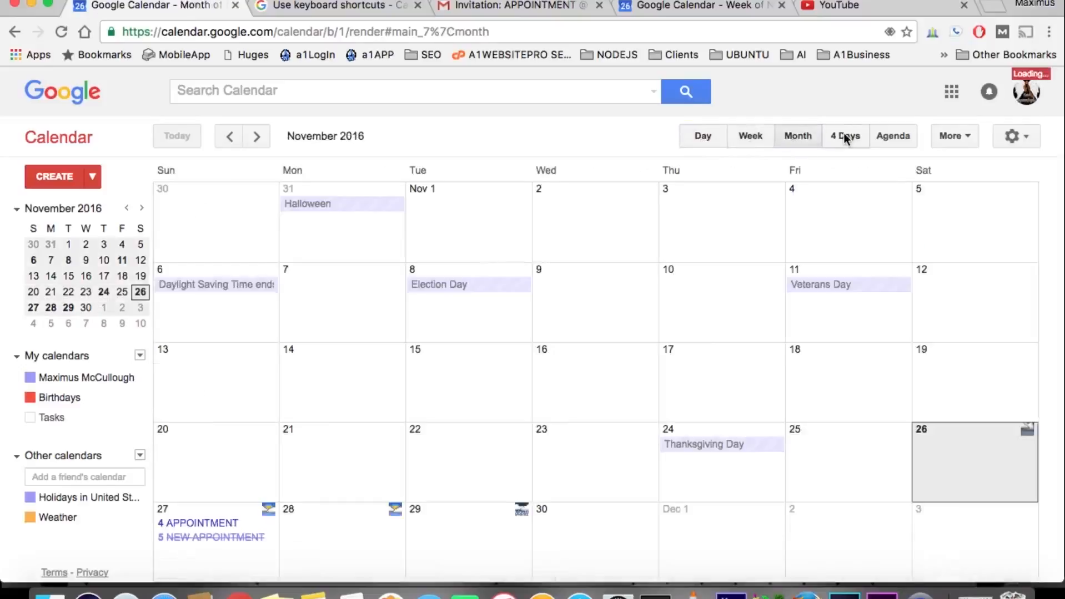
click(844, 135)
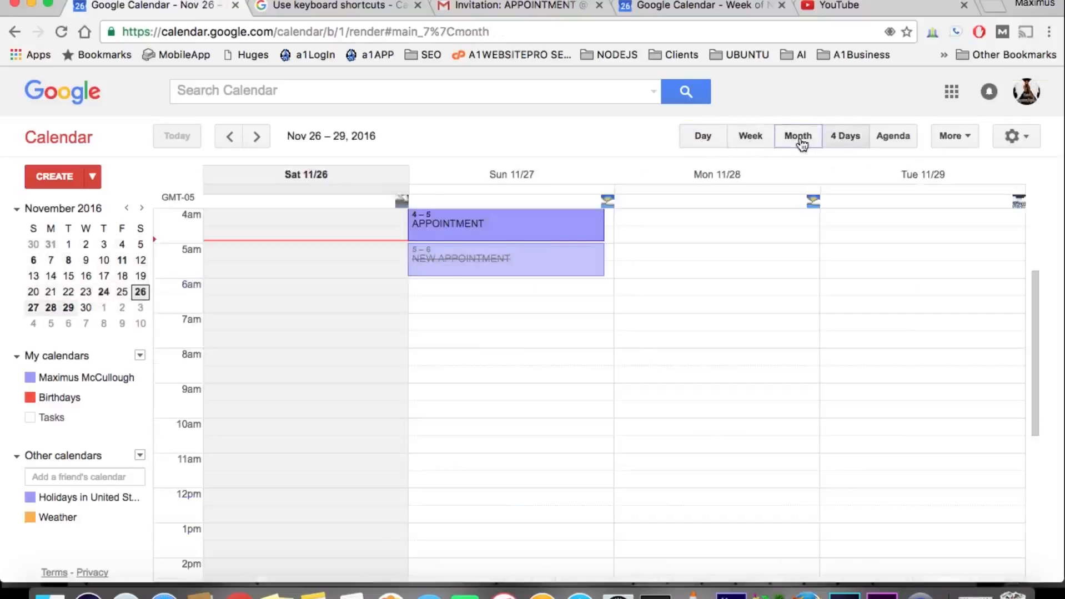
click(800, 138)
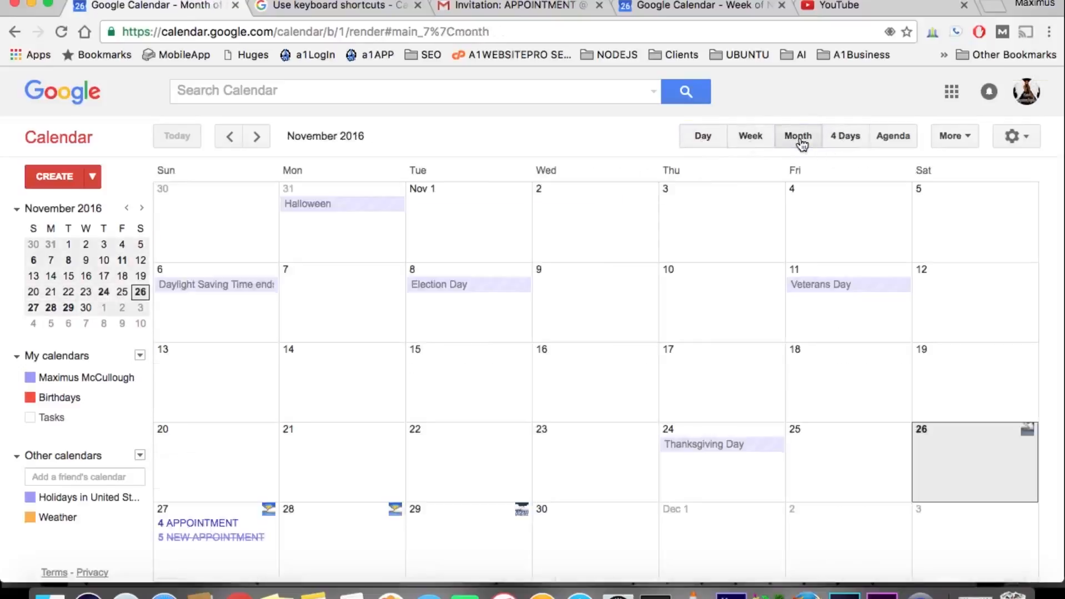
click(747, 138)
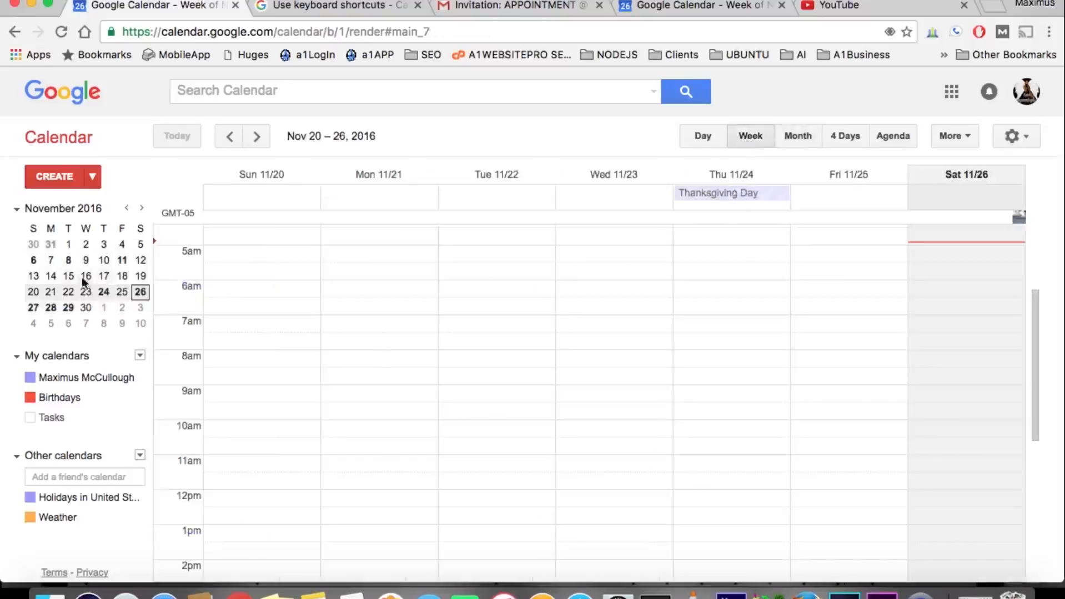
Start an event titled "MAKE THIS HAPPEN" on Monday, November 28, 7am–9am, and open its full details for editing.
click(29, 309)
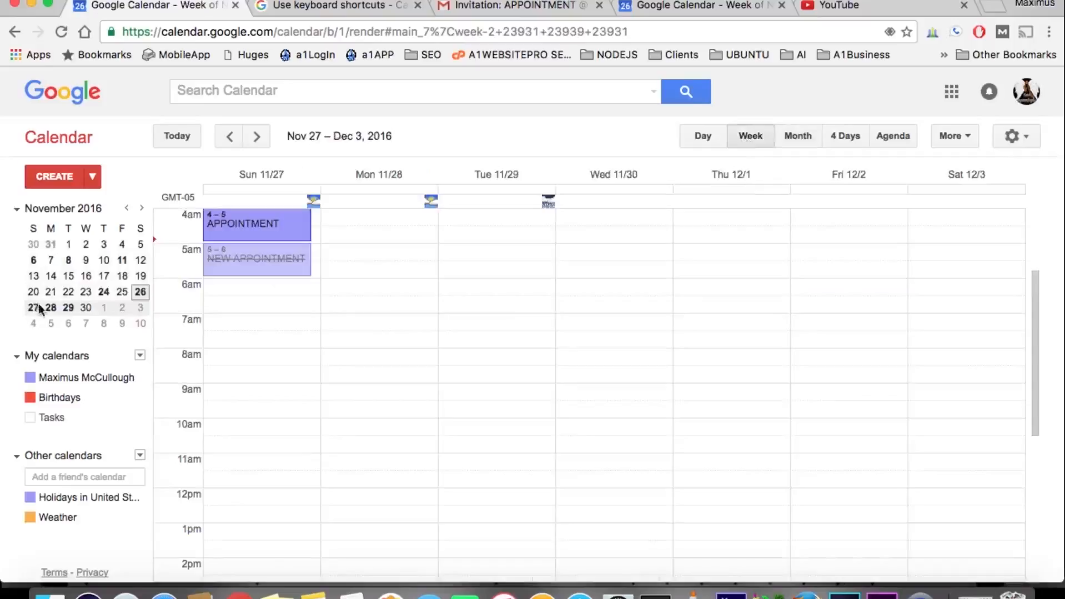
click(387, 321)
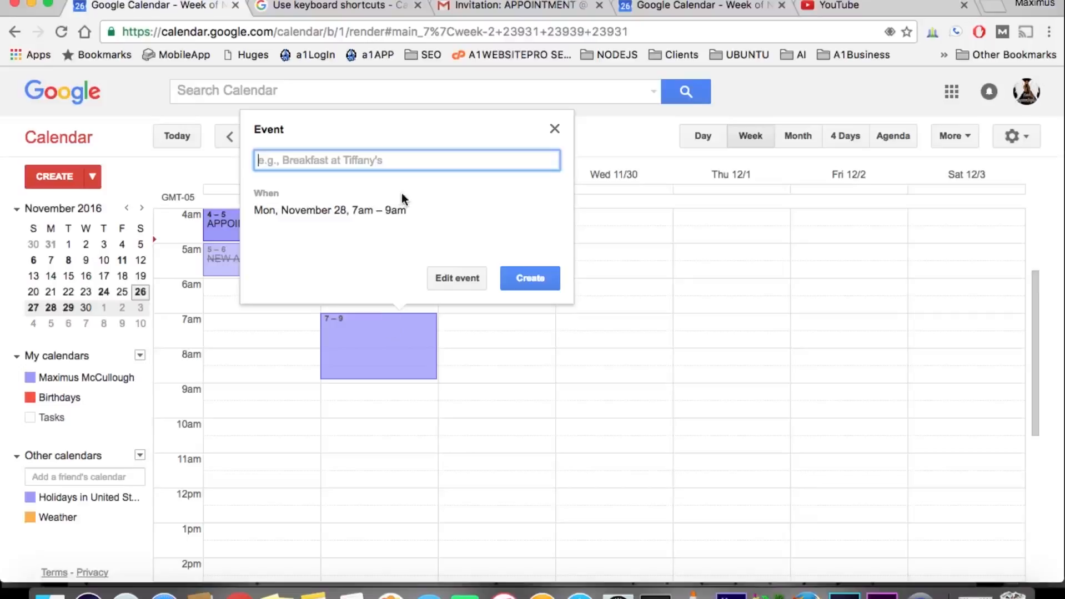
text(MAKE THIS HAPPEN)
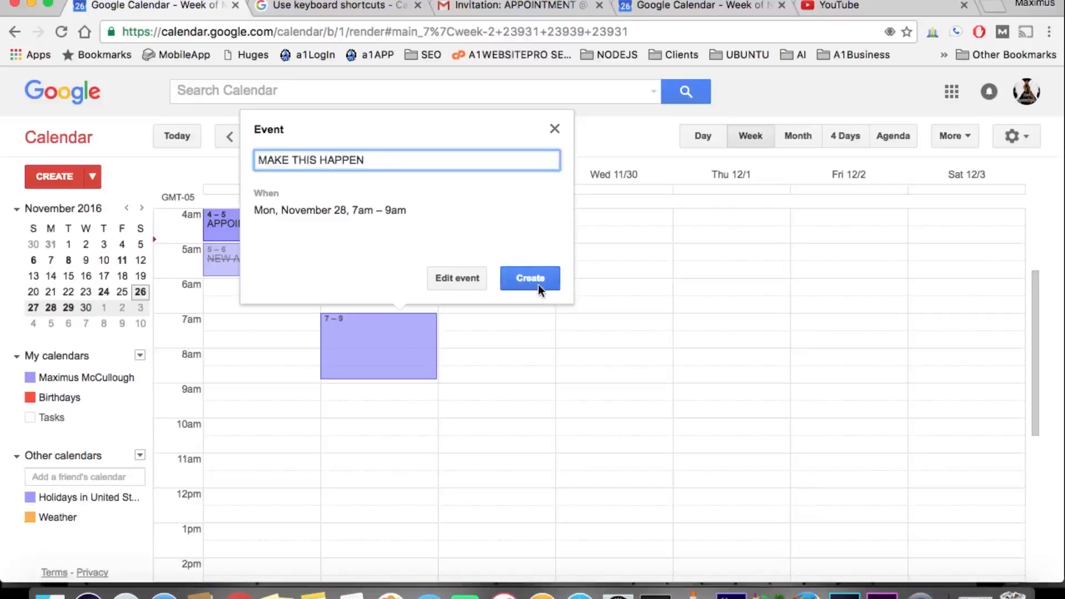
click(472, 279)
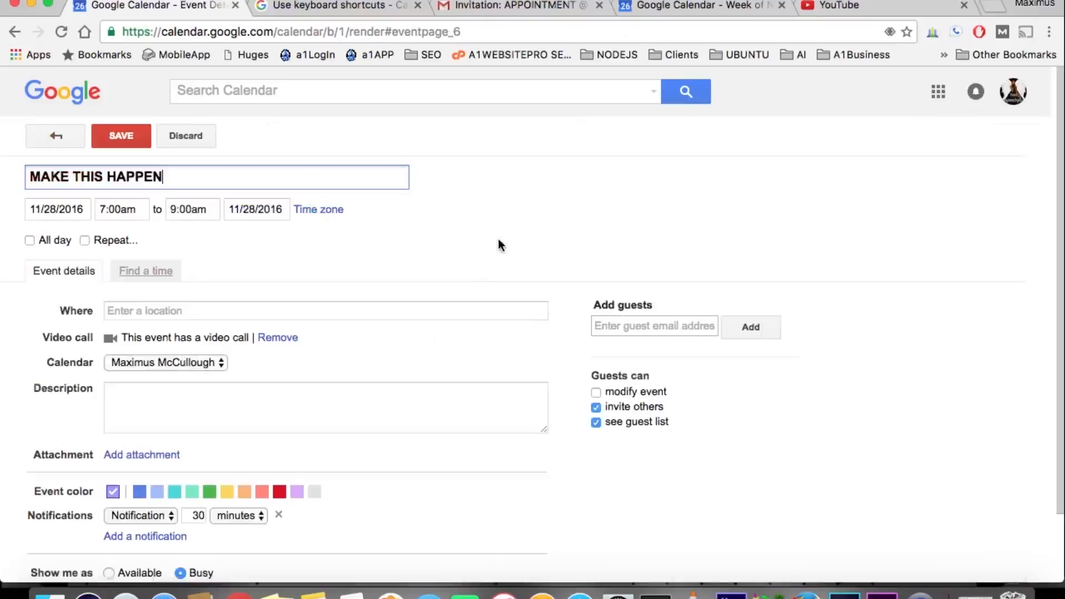
Set the event's location to the suggested A1WebsitePro.com business.
scroll(498, 244, down, 1)
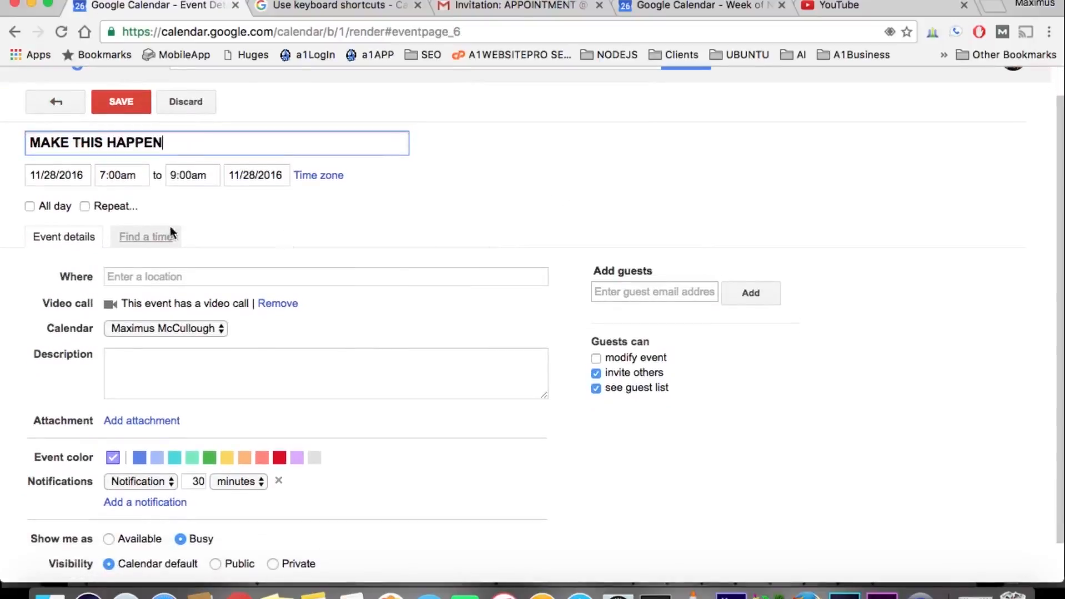
click(391, 275)
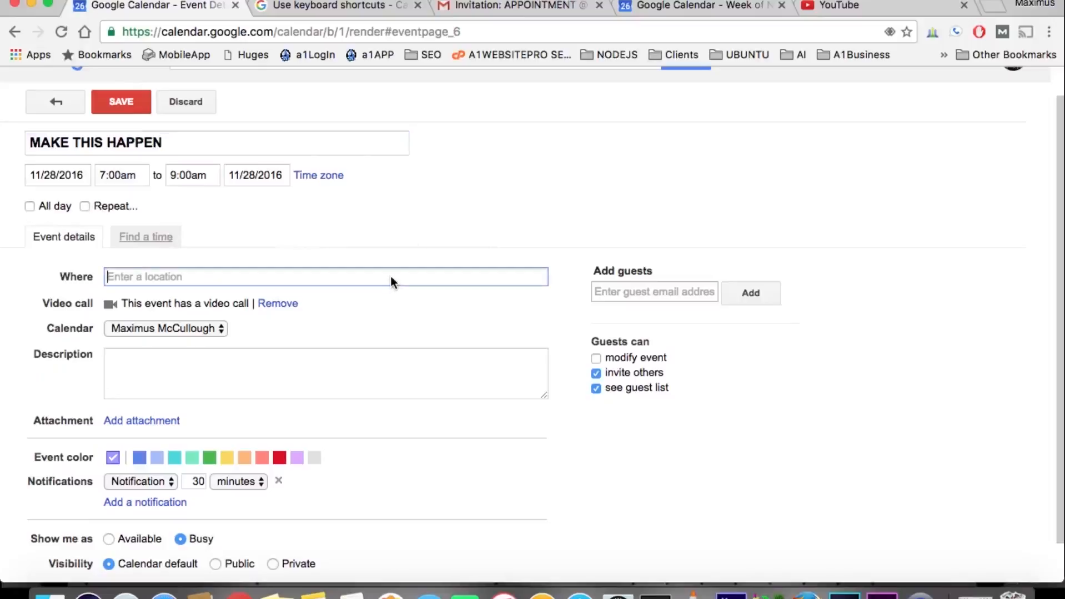
text(a1websitepro)
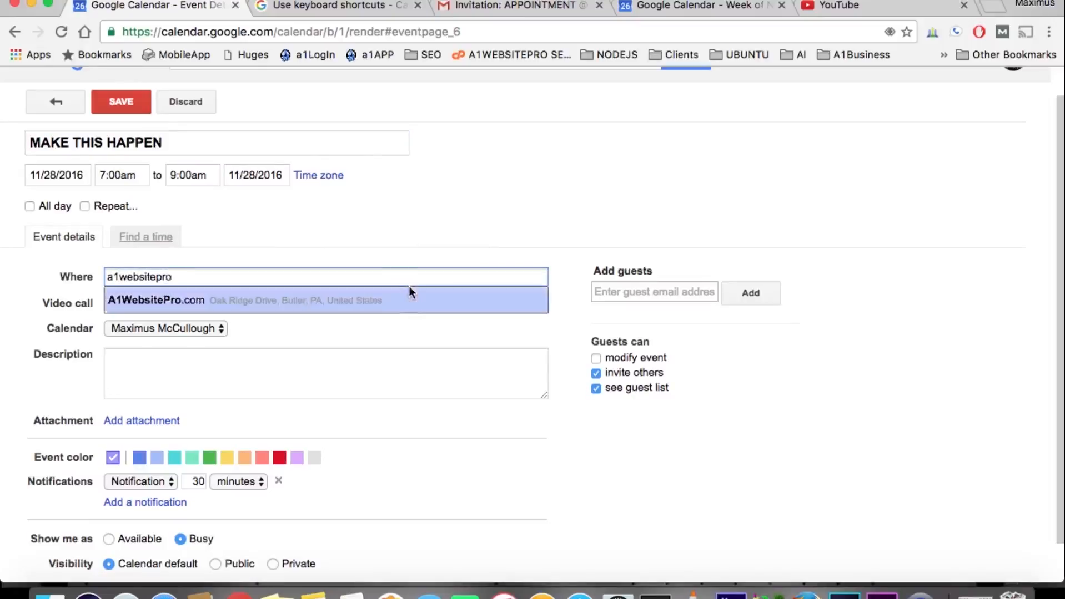
click(399, 302)
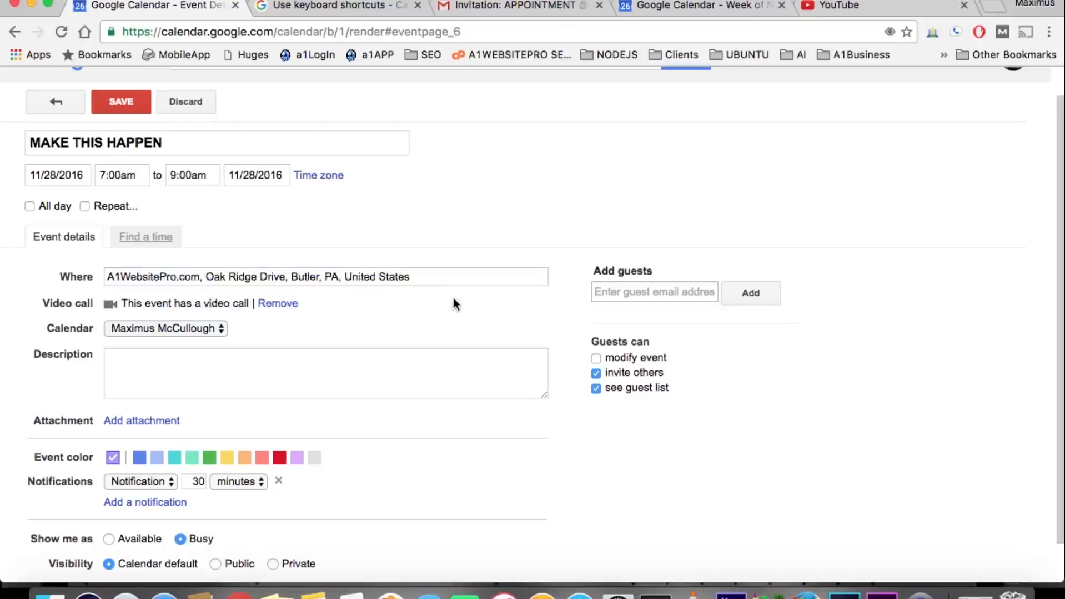
Add two guests to the event from the suggested contacts.
click(657, 292)
text(maxi)
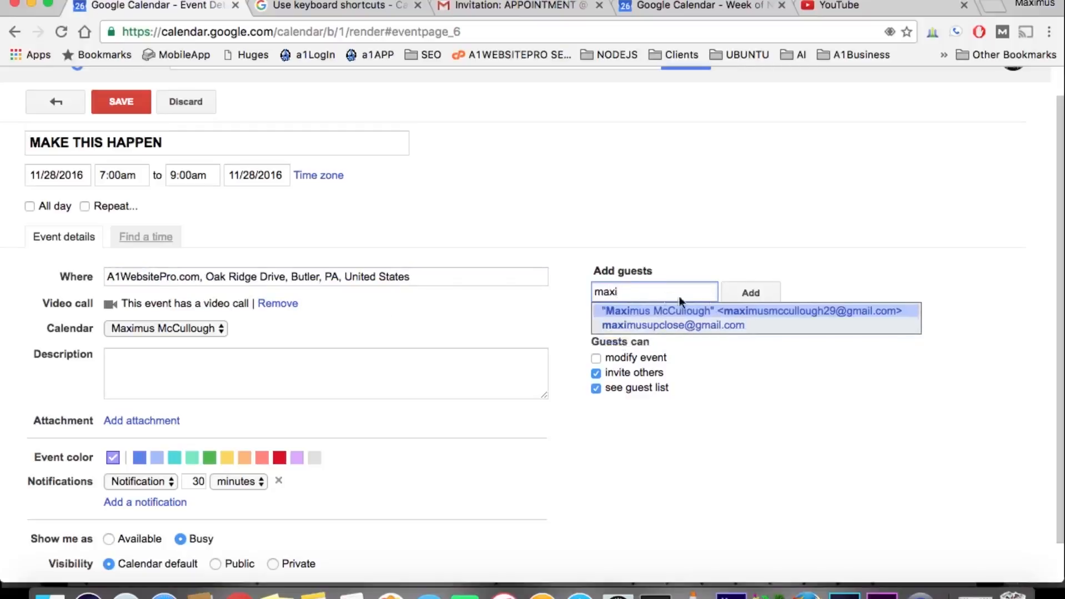
click(729, 310)
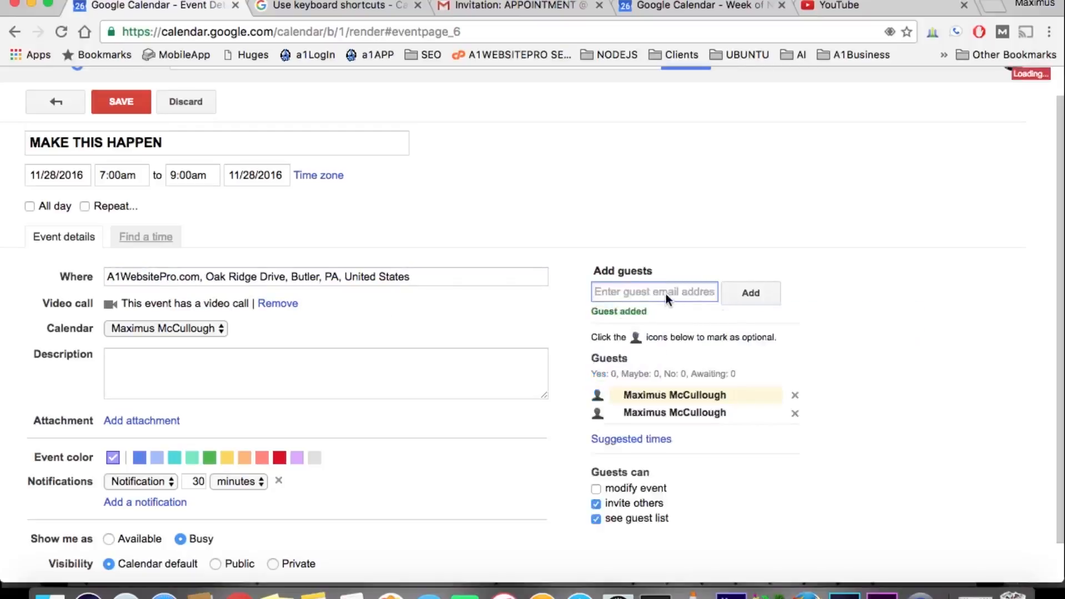
text(kar)
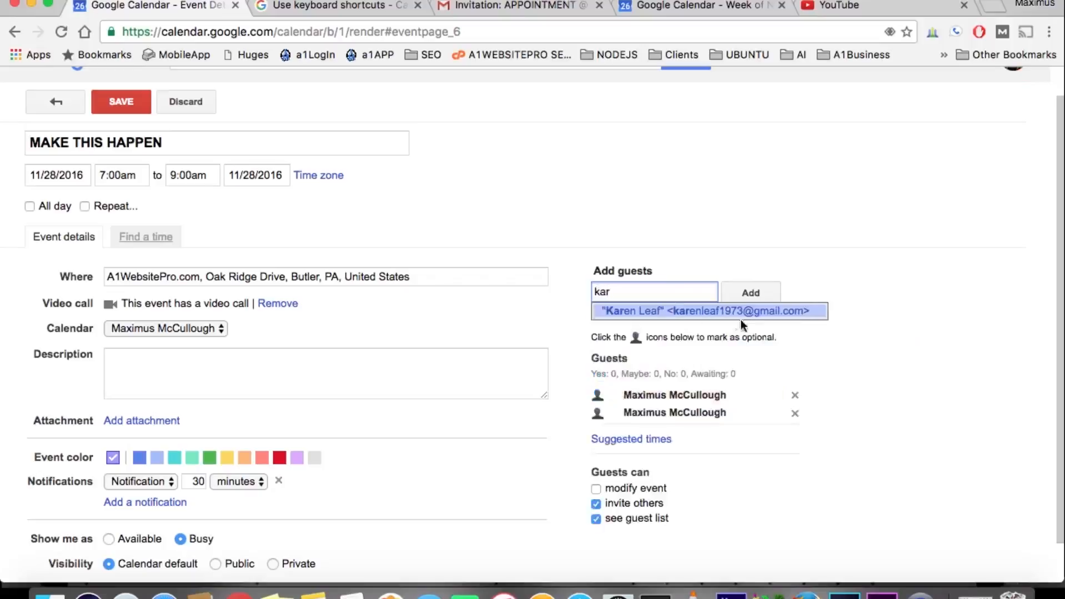
click(735, 319)
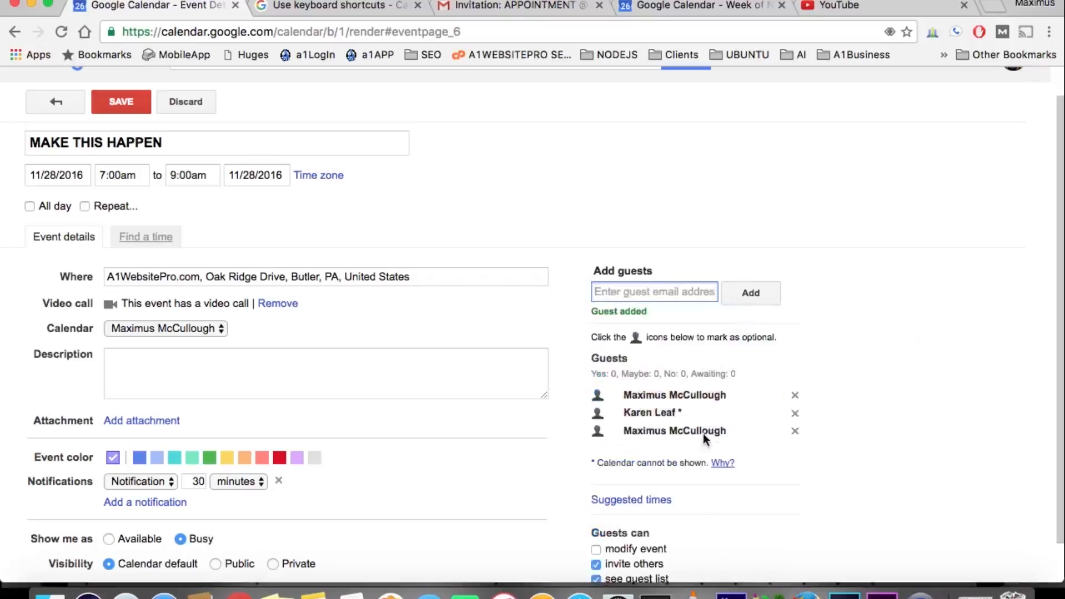
Enter the description "This is a description" and attach the "Hydrogen Fuel Cell" file from Google Drive to the event.
click(345, 396)
text(This is a description)
click(132, 422)
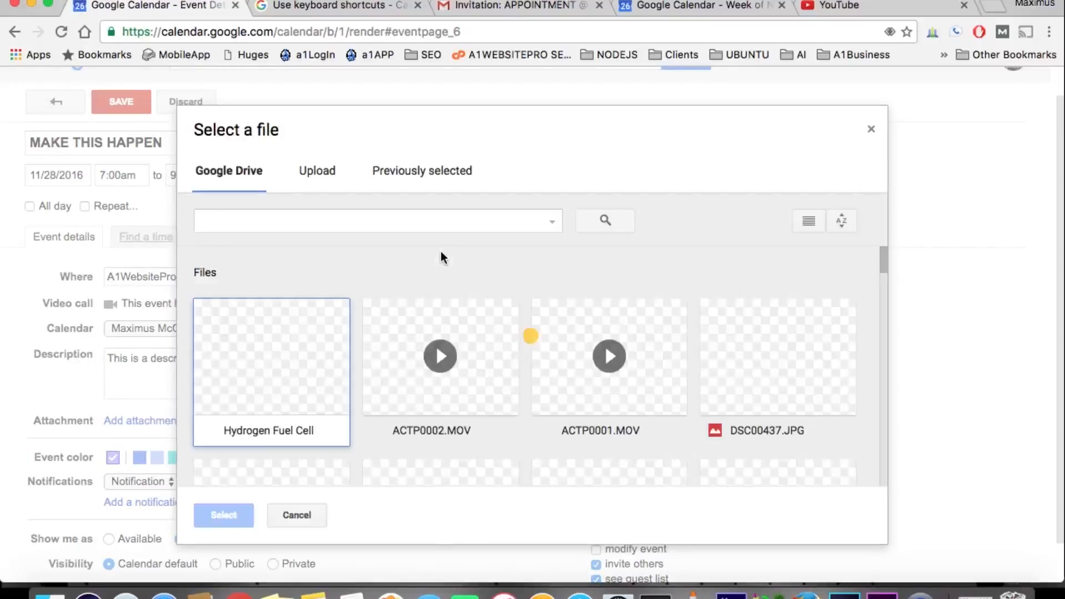
click(292, 364)
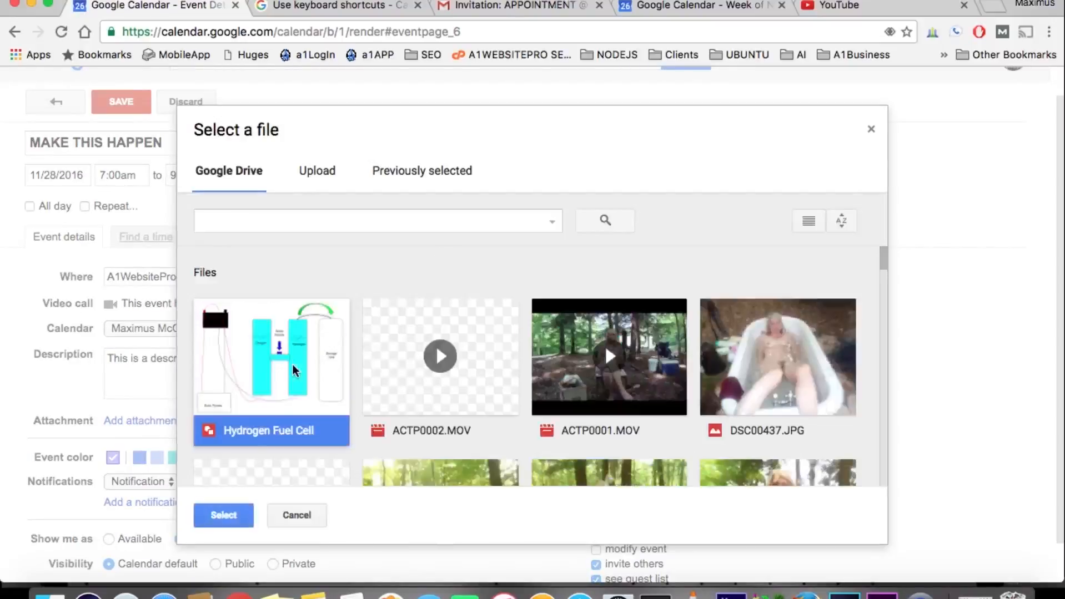
click(220, 521)
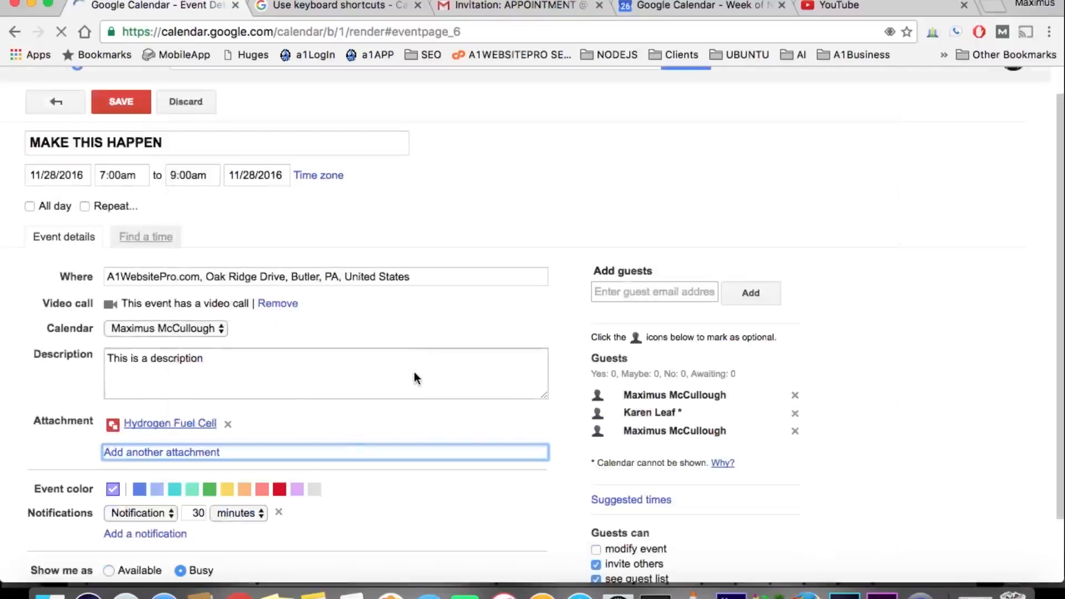
Color the event dark red and set its notification to 1 day beforehand.
scroll(414, 373, down, 2)
scroll(413, 372, up, 2)
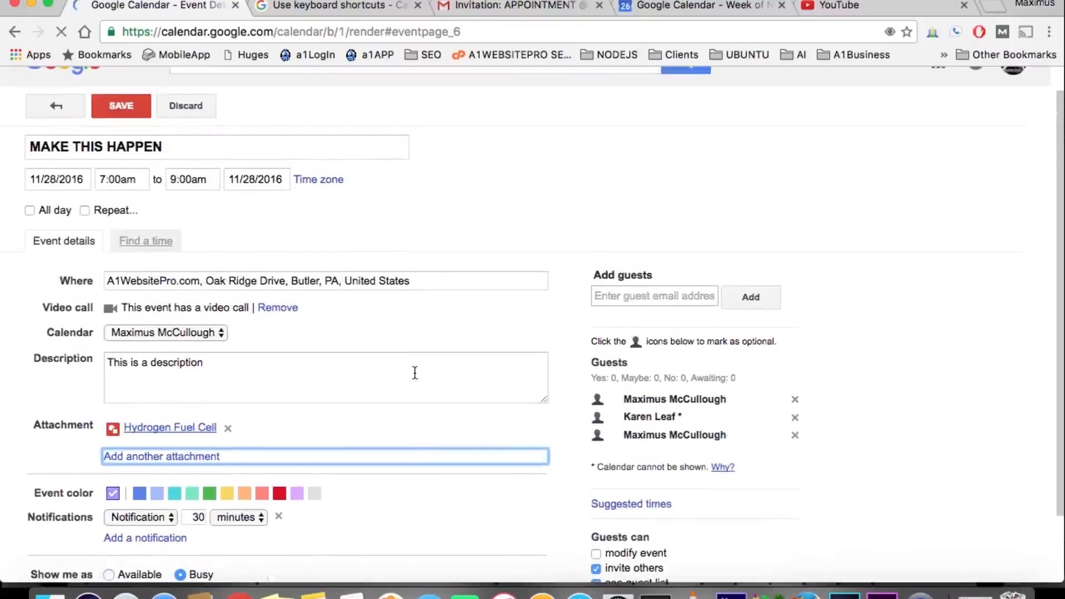
click(278, 493)
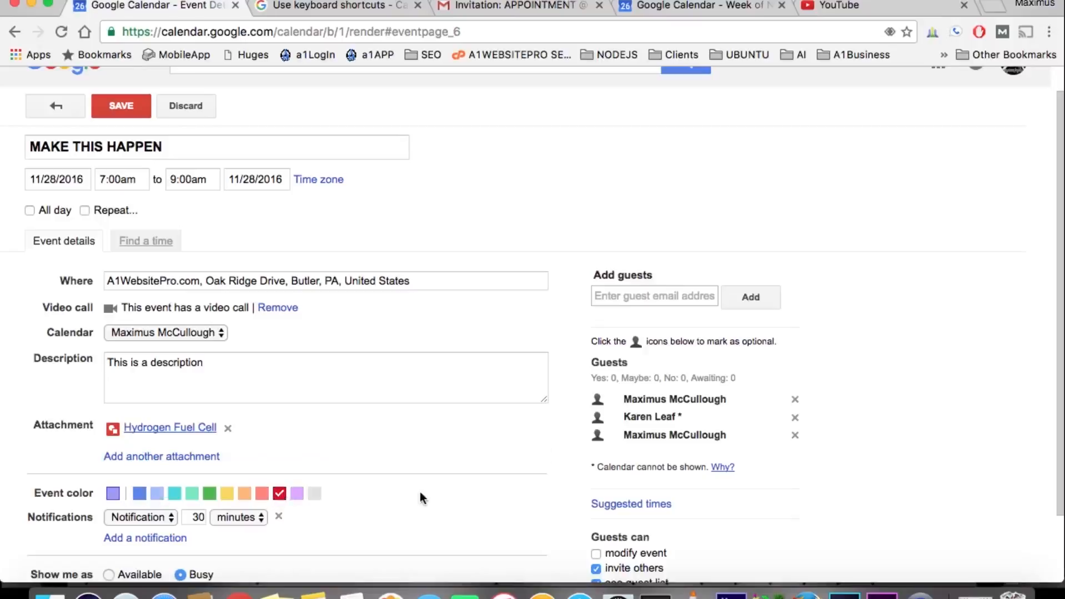
scroll(420, 492, down, 3)
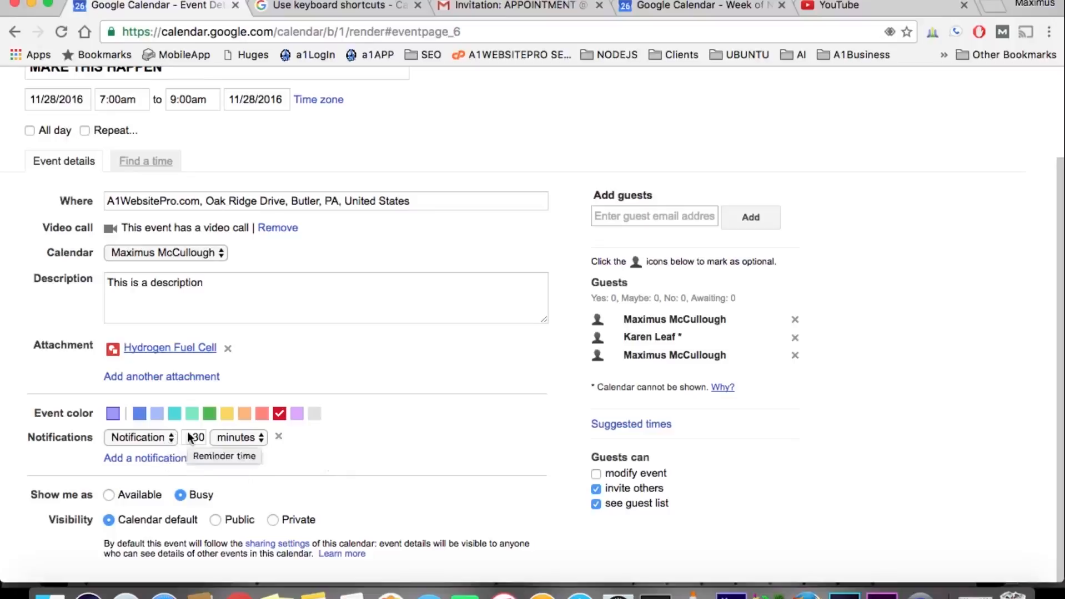
click(257, 437)
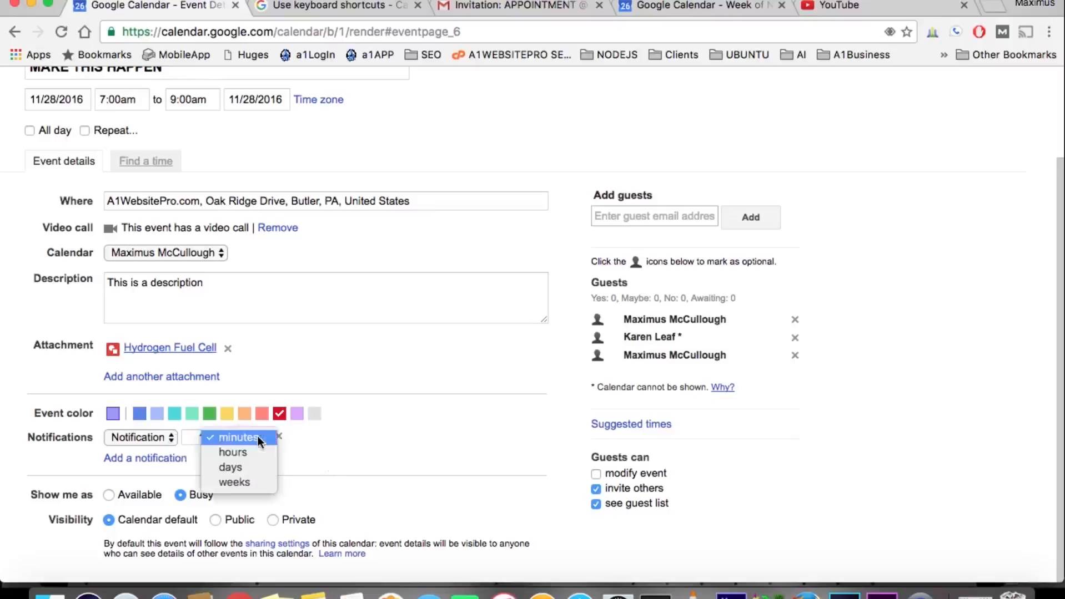
click(250, 466)
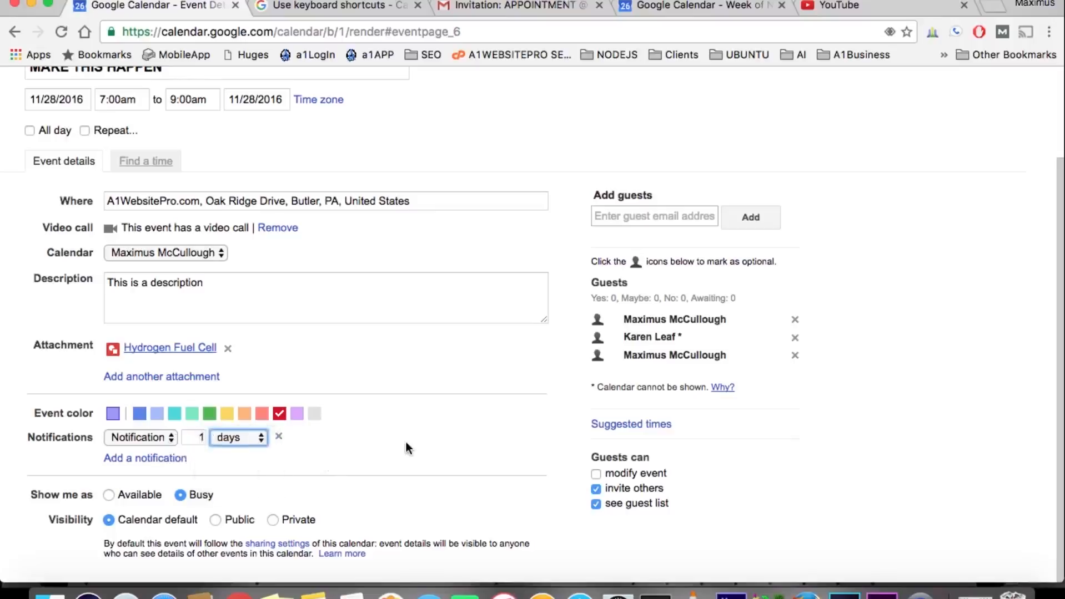
Add a second notification to the event at 10 minutes beforehand.
scroll(406, 442, up, 2)
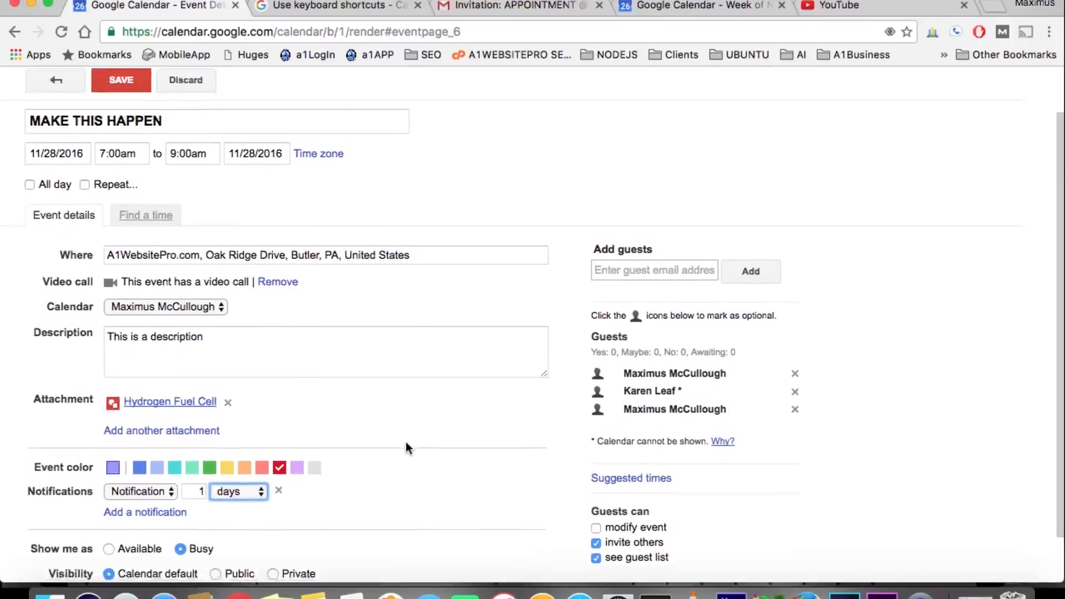
scroll(407, 448, up, 1)
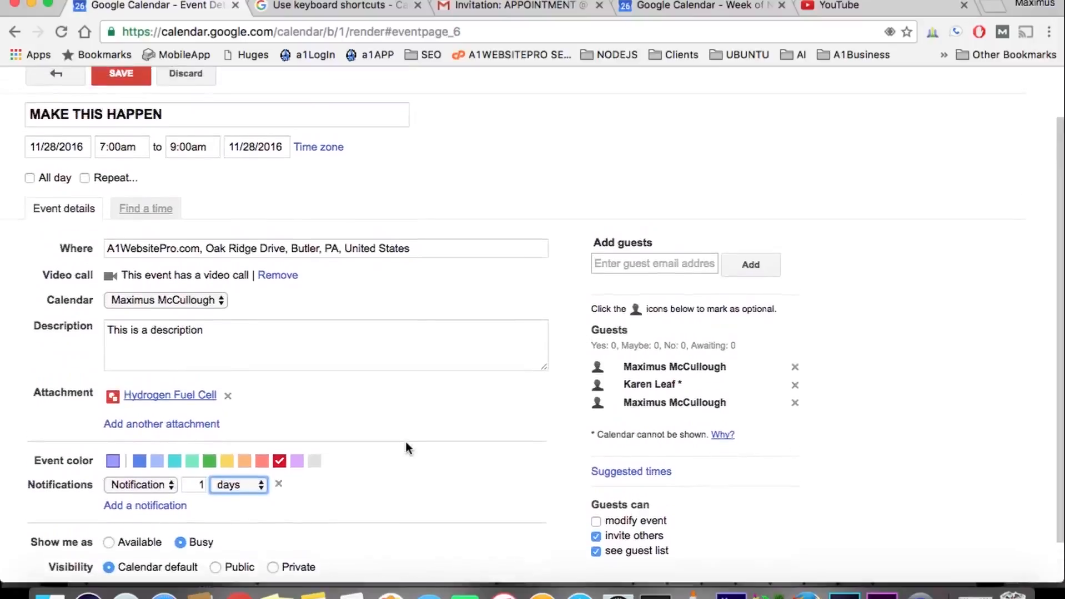
scroll(406, 447, down, 2)
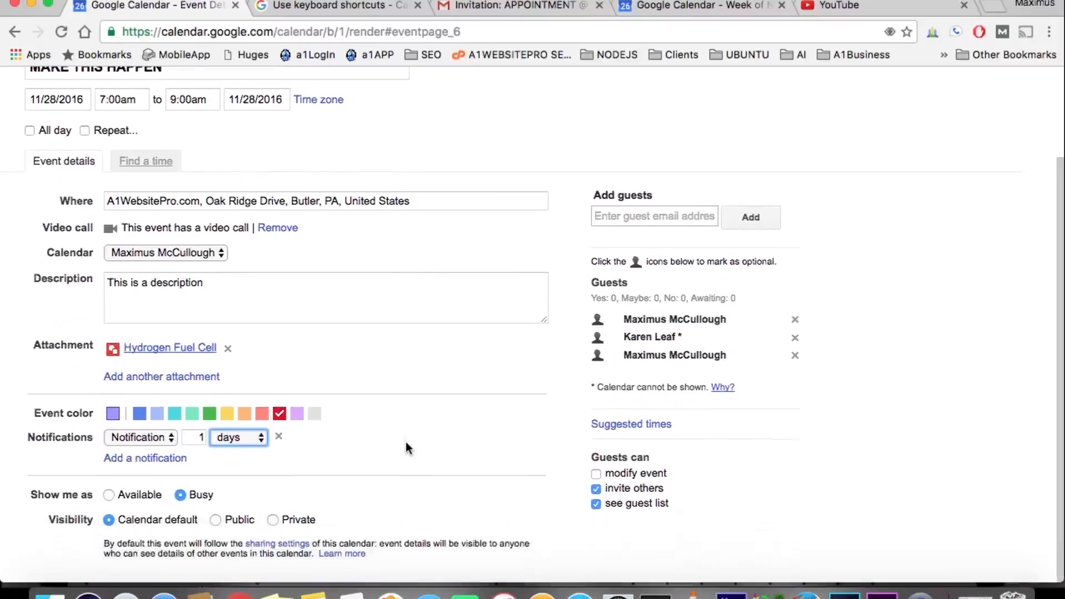
click(152, 458)
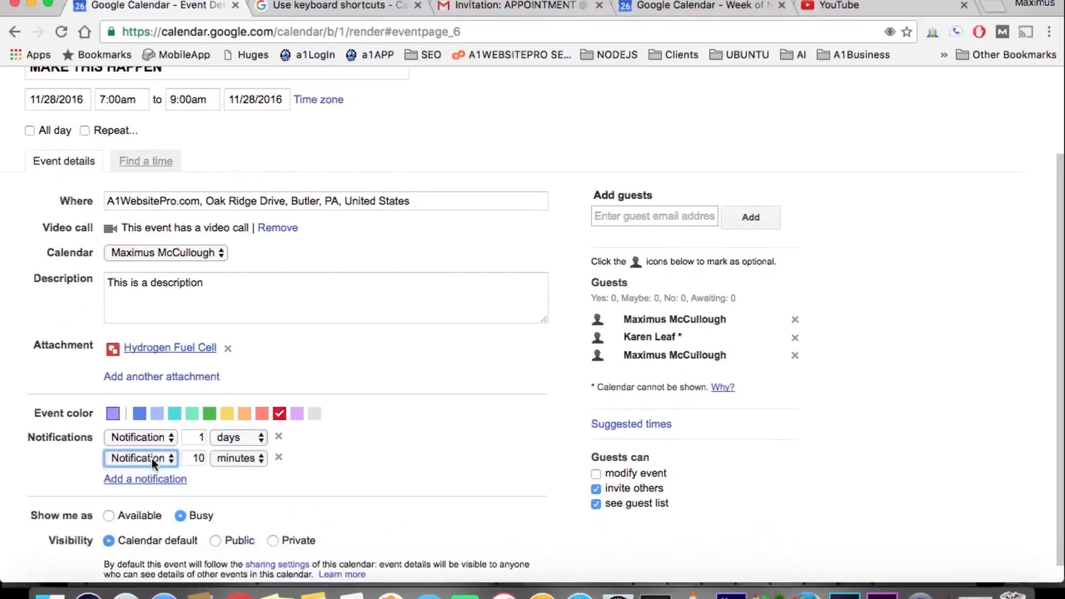
click(233, 462)
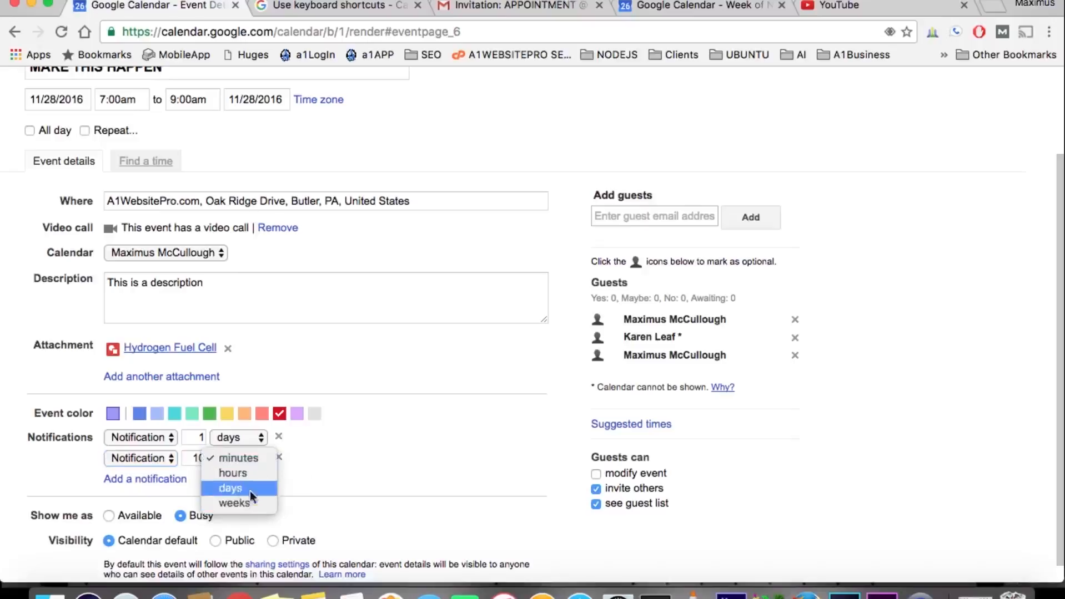
click(362, 439)
Try the Public and Calendar default visibility options, and set the event's visibility to Private.
scroll(363, 444, down, 1)
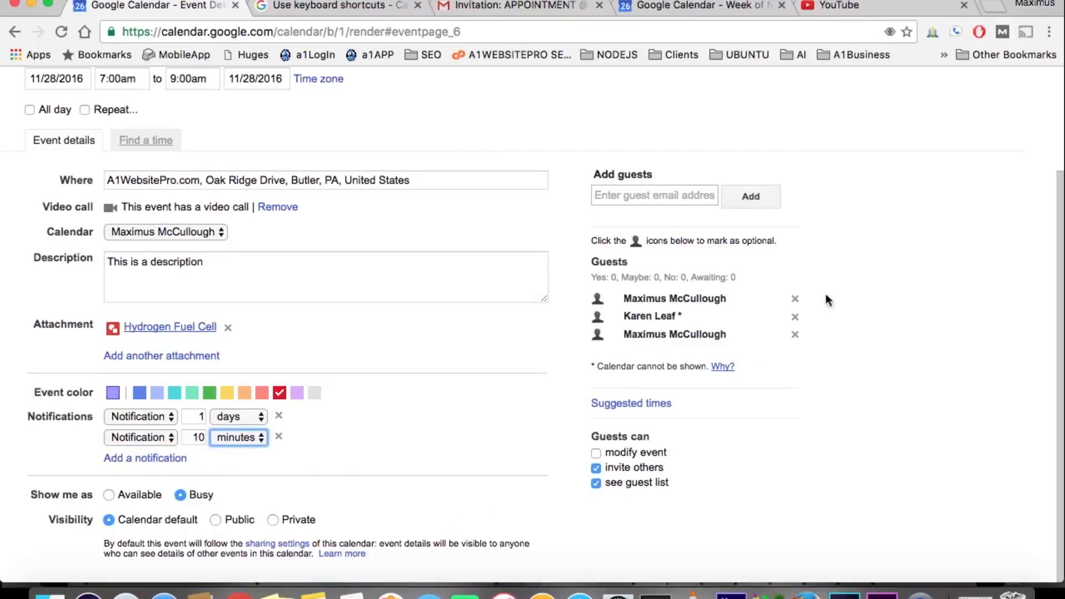
click(215, 522)
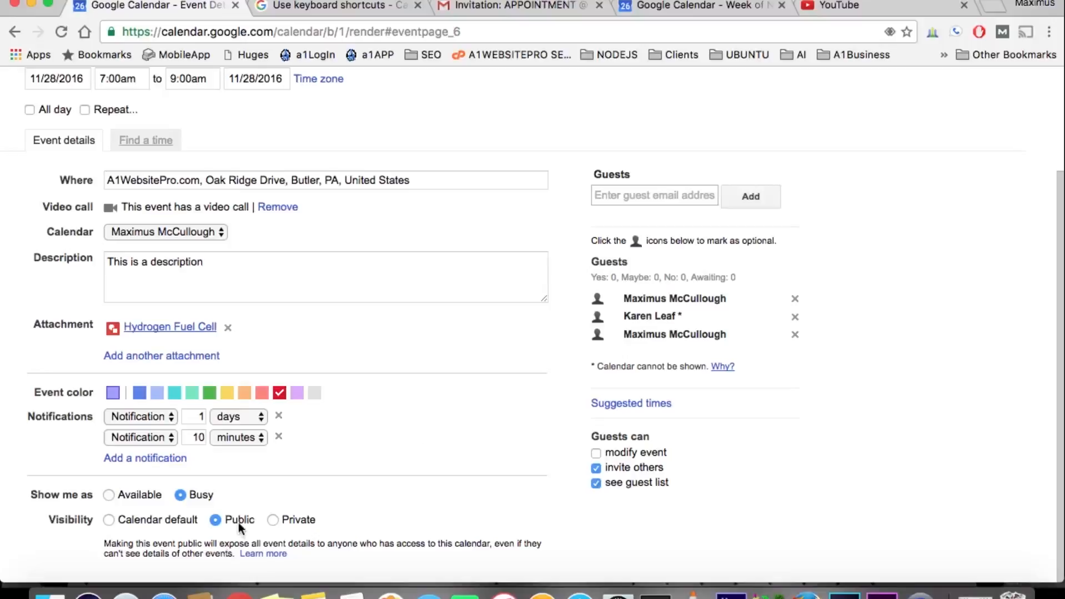
click(140, 522)
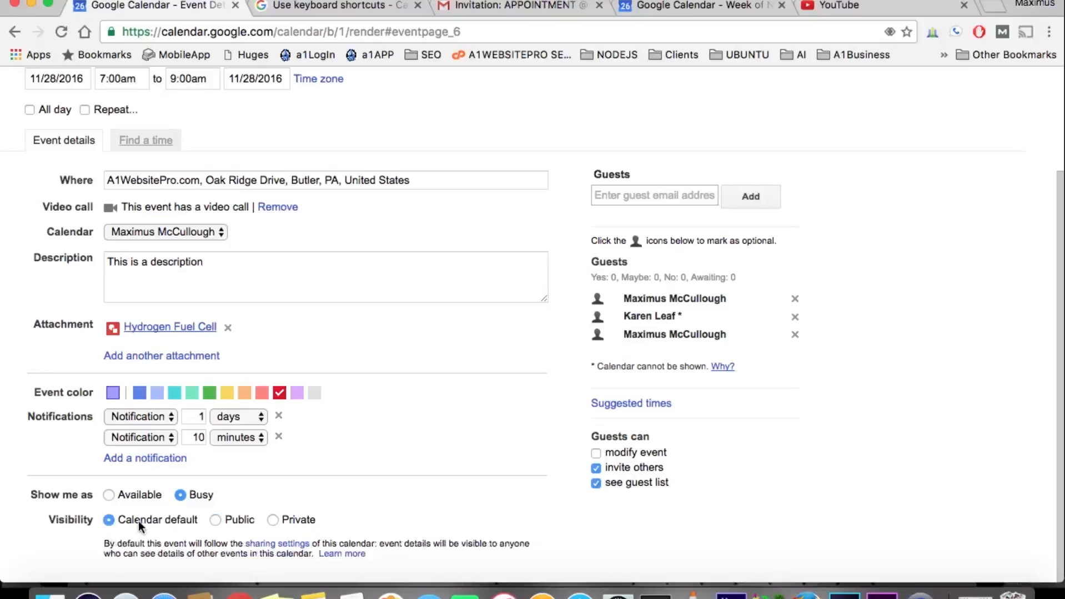
click(297, 522)
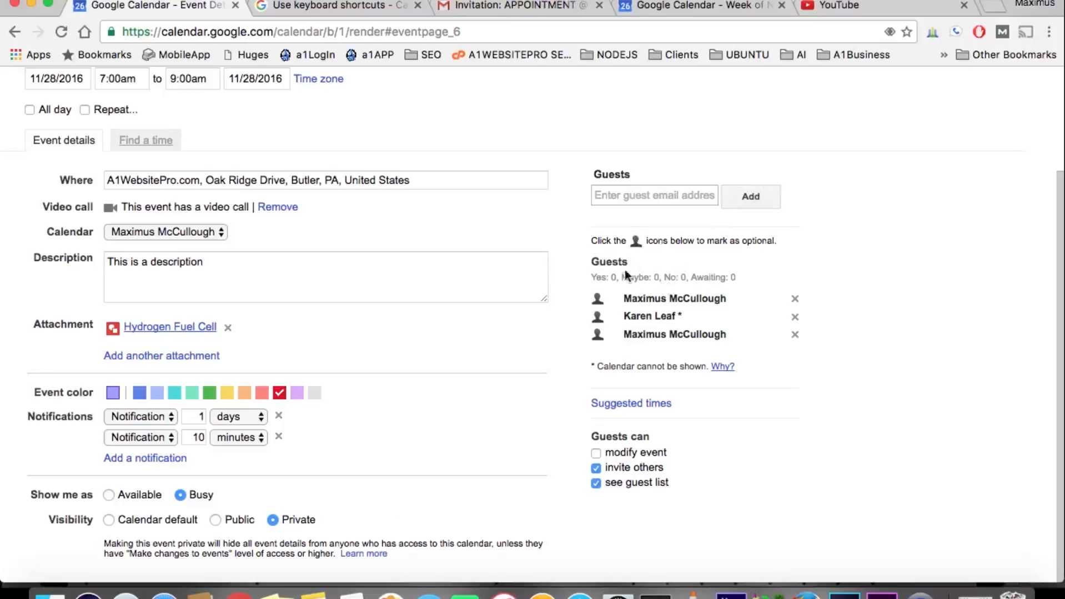
Try the guest permissions for modifying the event and seeing the guest list, restoring each to its original setting.
click(597, 303)
click(595, 454)
click(596, 453)
click(596, 483)
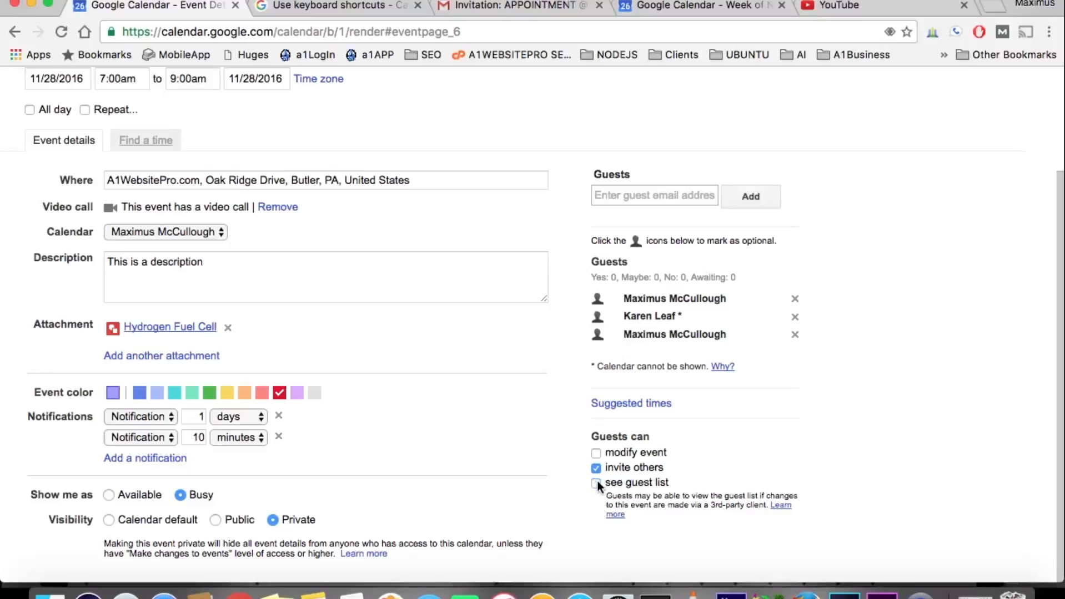
click(596, 483)
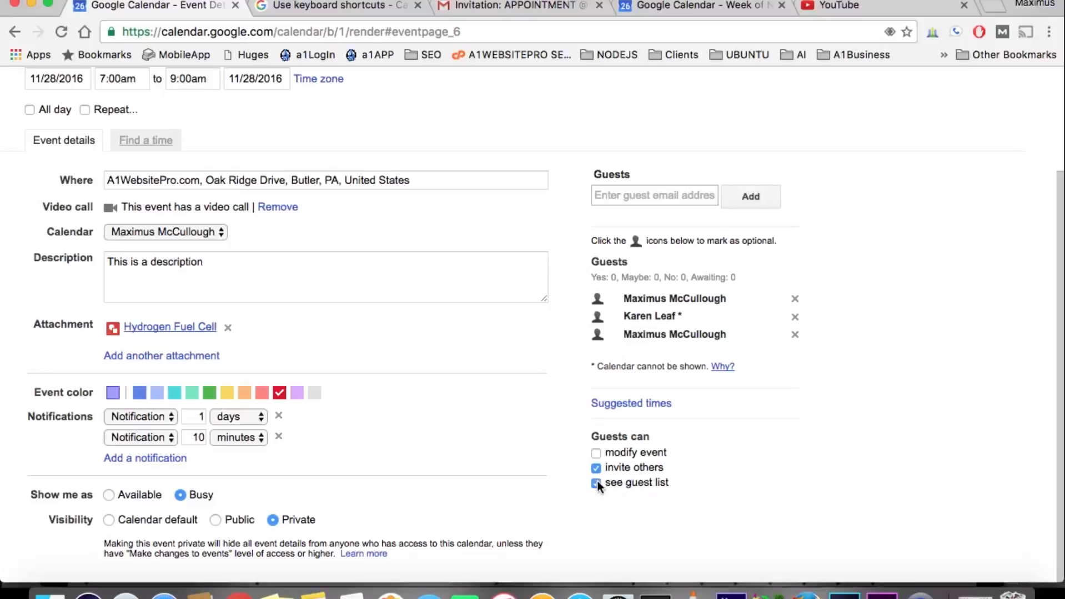
click(596, 453)
click(596, 454)
Save the MAKE THIS HAPPEN event, send invitations to its guests, and dismiss the desktop notification.
scroll(558, 344, up, 5)
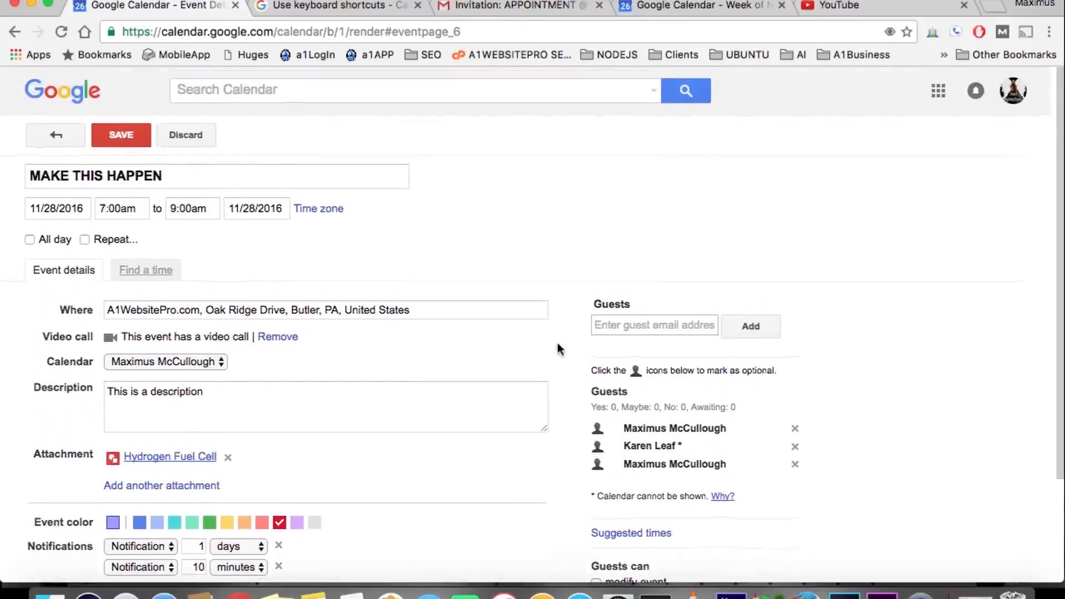
scroll(557, 344, down, 2)
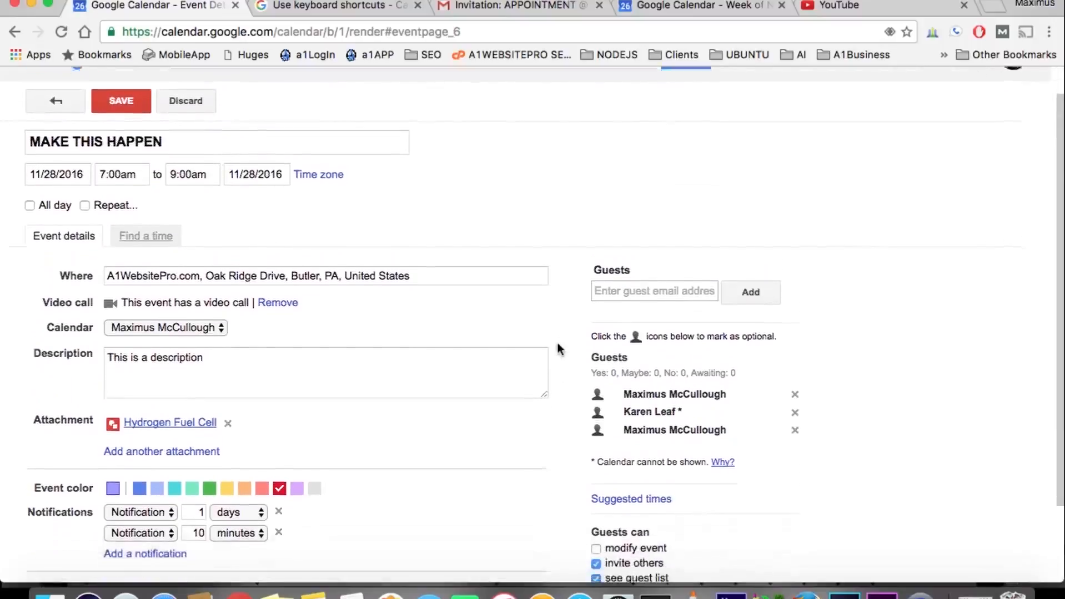
scroll(557, 343, up, 2)
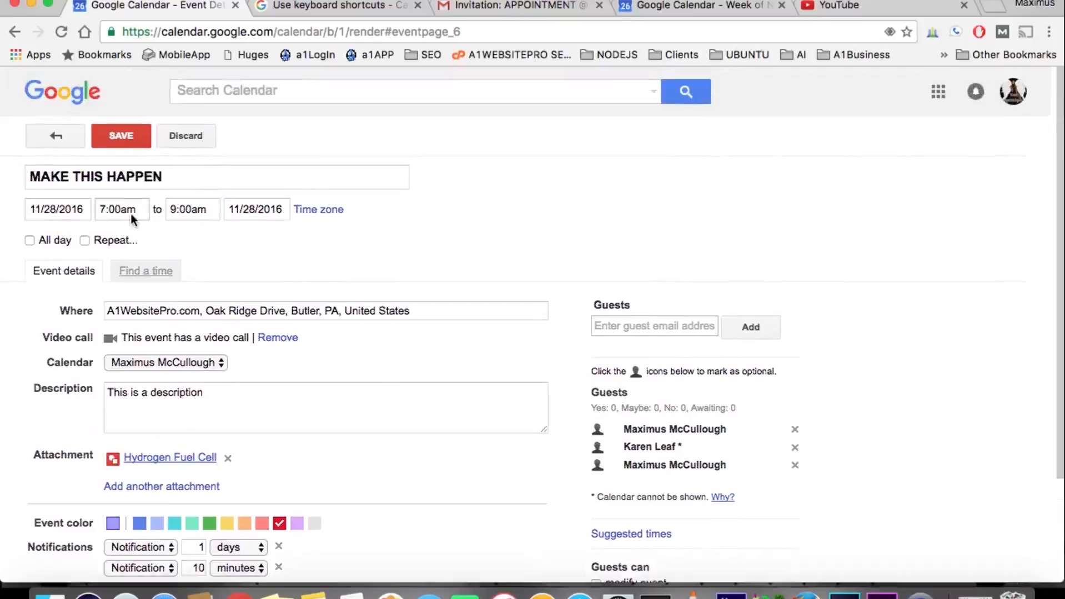
click(117, 138)
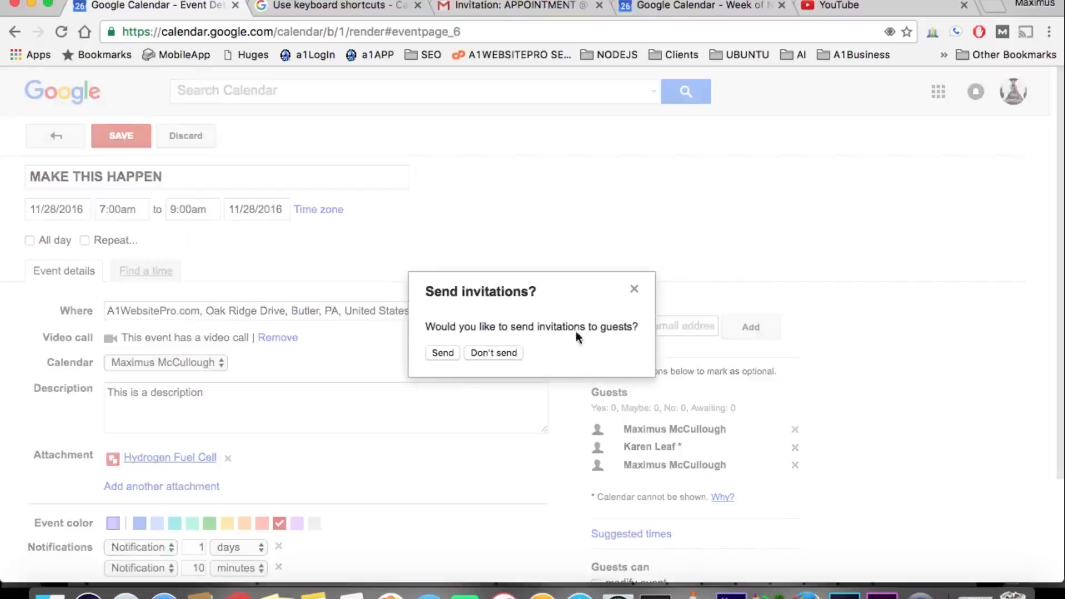
click(444, 354)
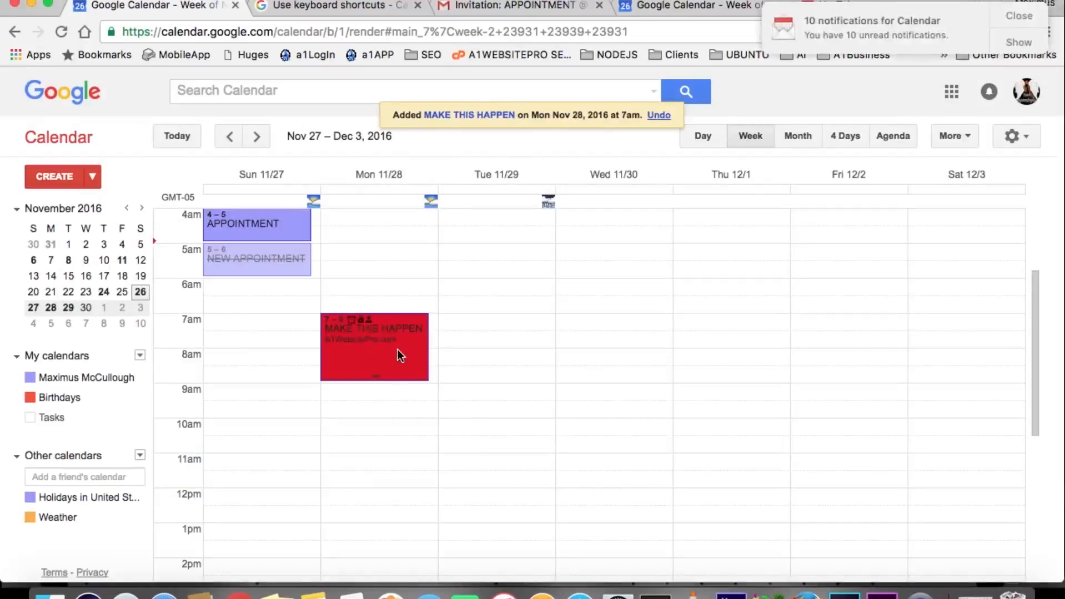
click(1028, 16)
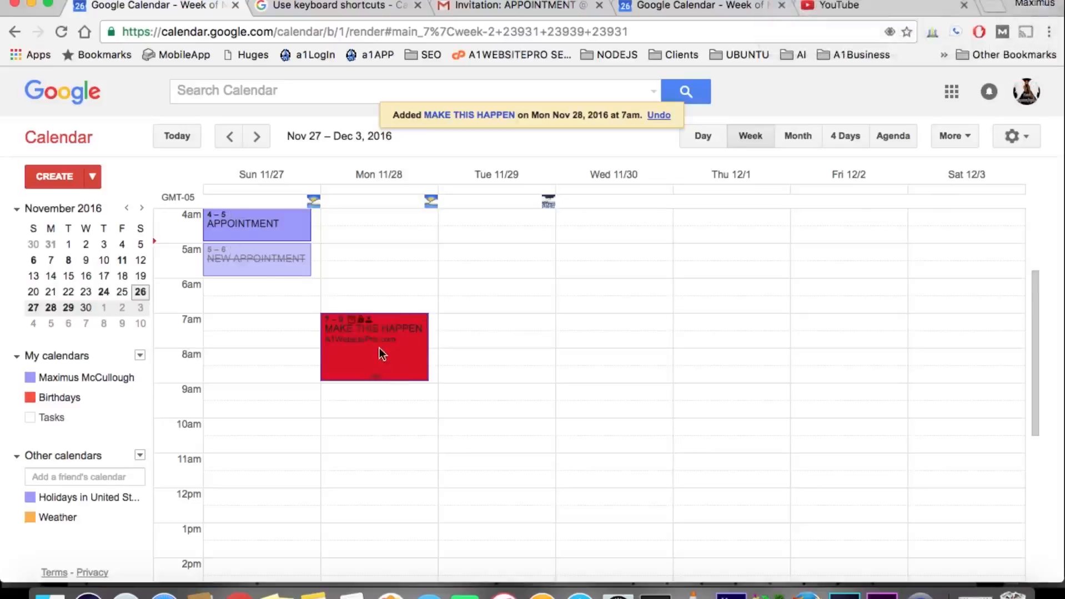
Reopen the MAKE THIS HAPPEN event on Monday 11/28, review its details and additional actions, and save it without changes.
click(387, 331)
scroll(374, 421, down, 5)
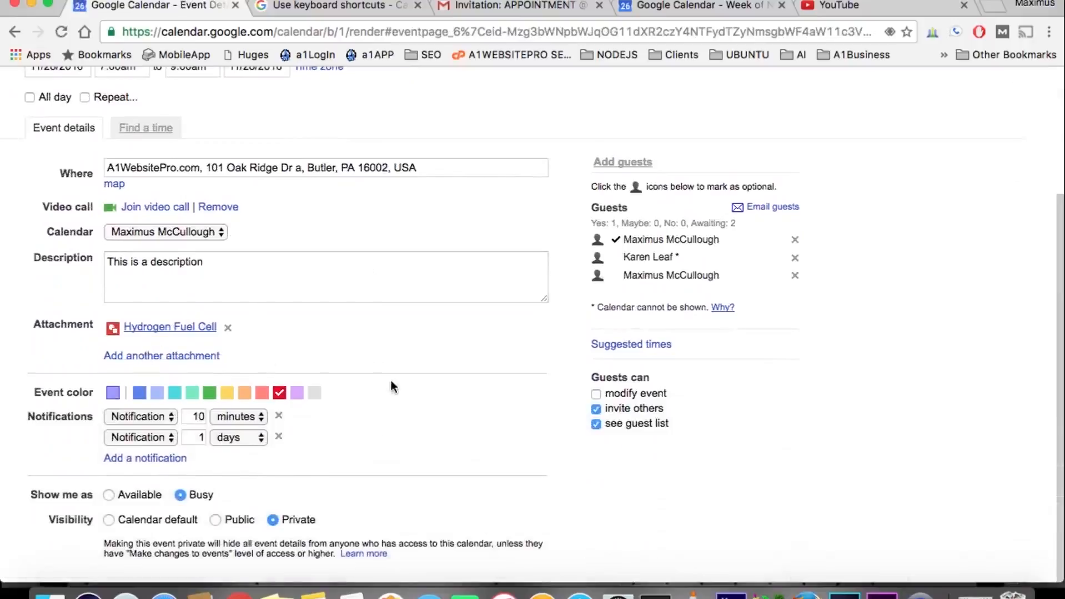
scroll(409, 384, up, 3)
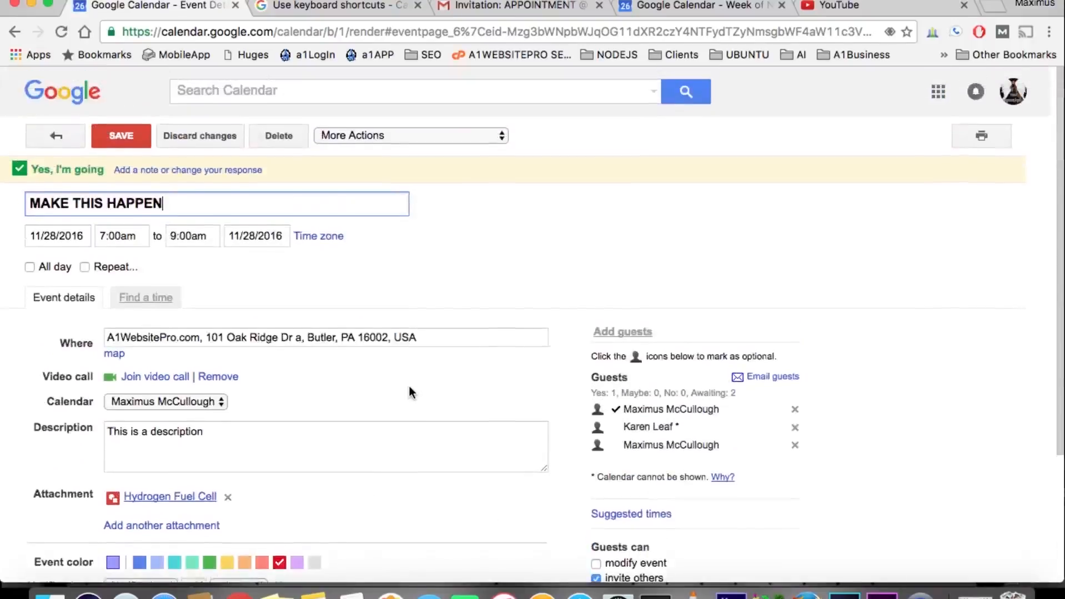
click(483, 136)
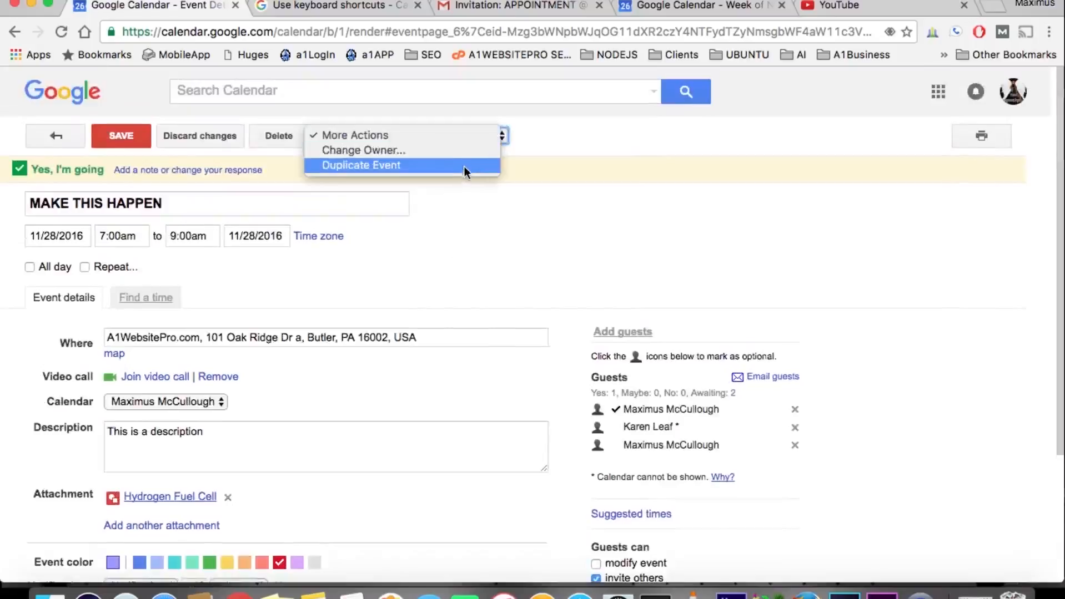
click(588, 130)
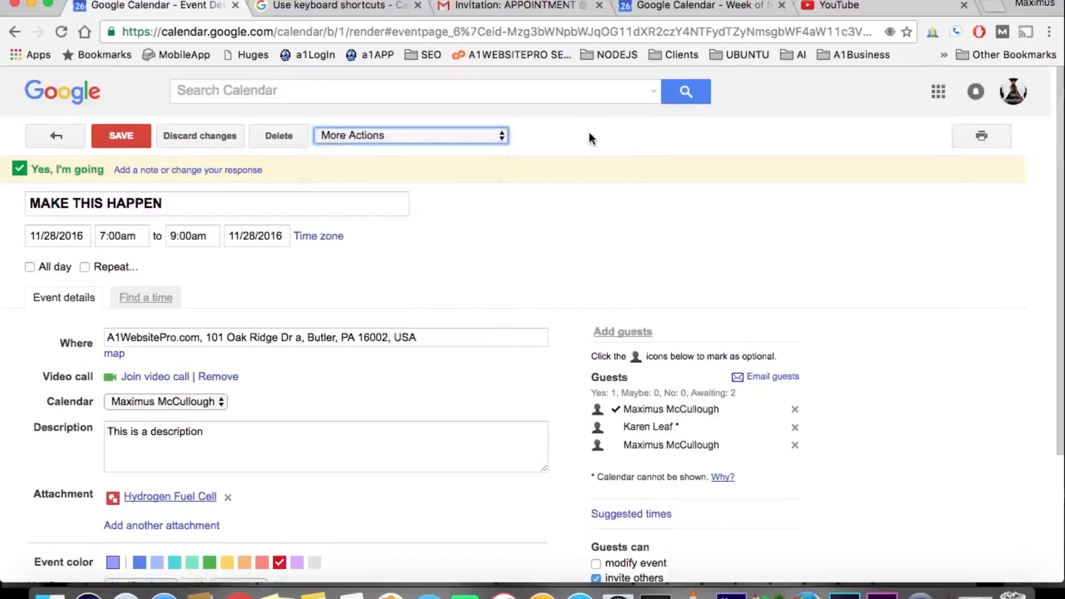
click(129, 141)
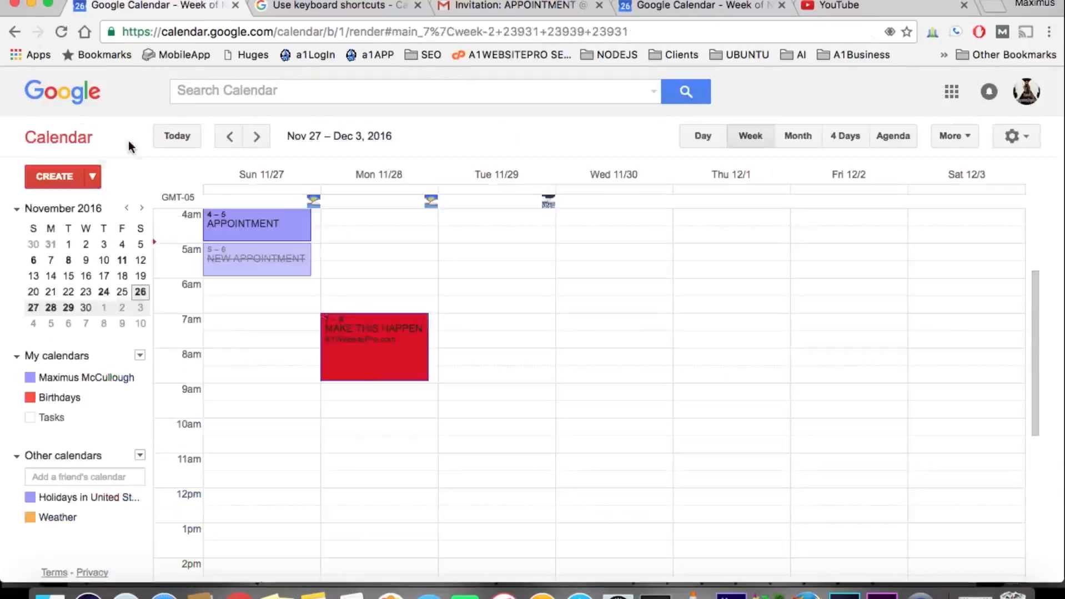